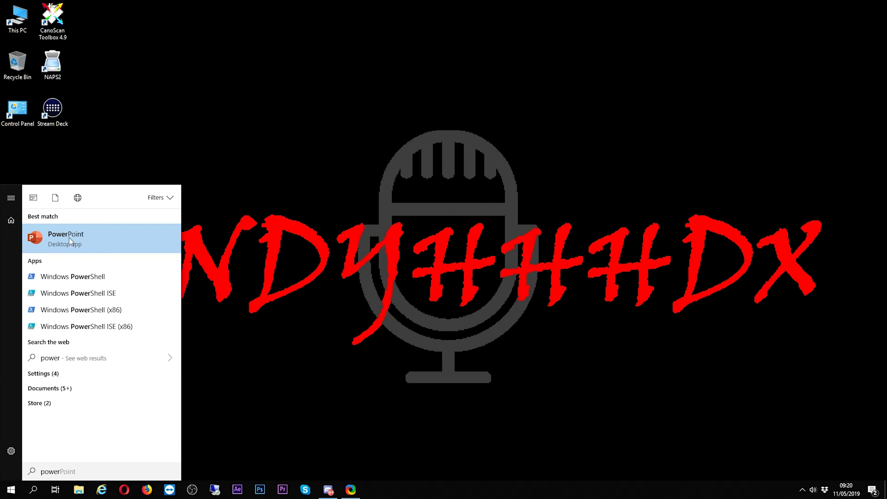
# Launch PowerPoint from the Start search results and create a blank presentation
pyautogui.click(69, 237)
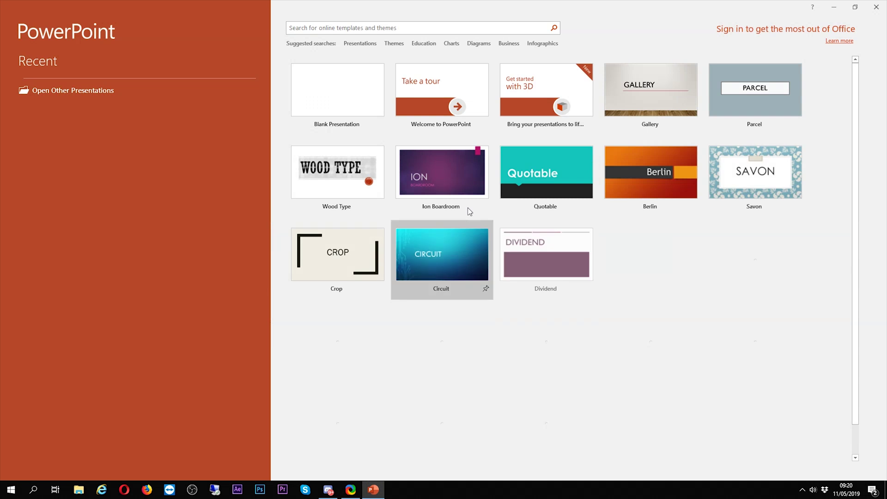
pyautogui.click(349, 104)
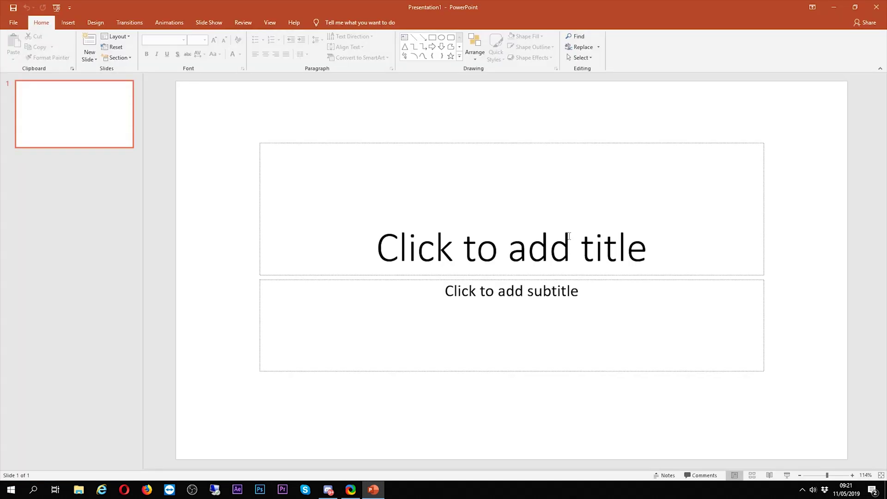
# Close PowerPoint and dismiss Firefox's default-browser prompt with Not now
pyautogui.click(875, 10)
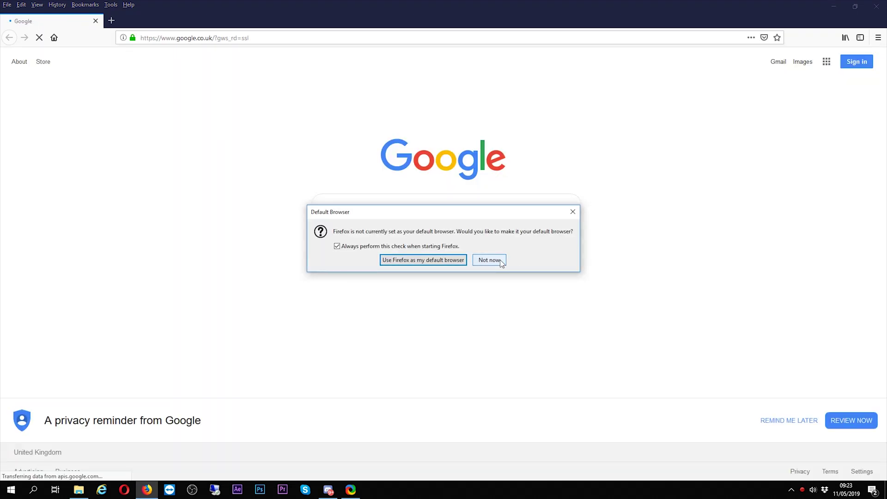
pyautogui.click(500, 260)
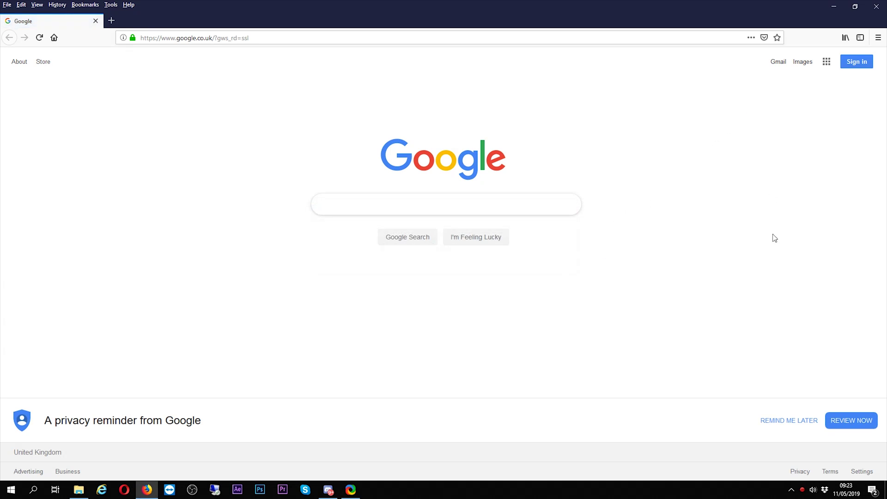
# Close Firefox with Alt+F4 so GIMP can be launched
pyautogui.hotkey('alt', 'F4')
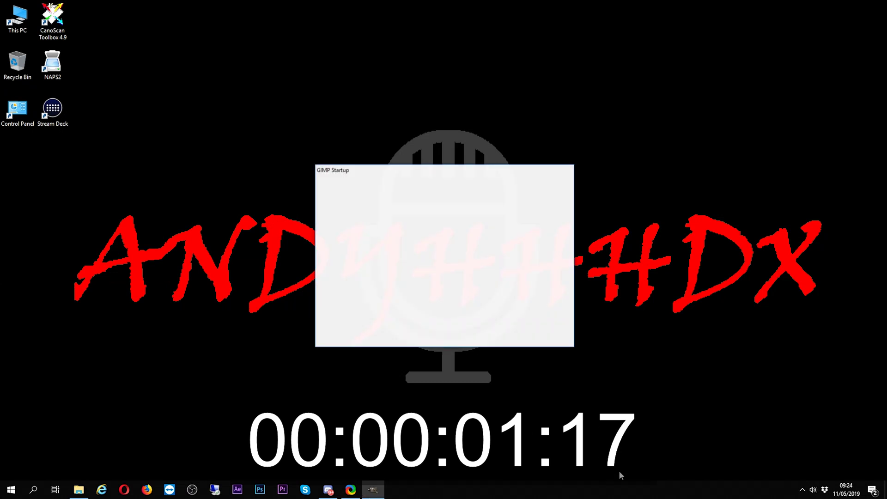